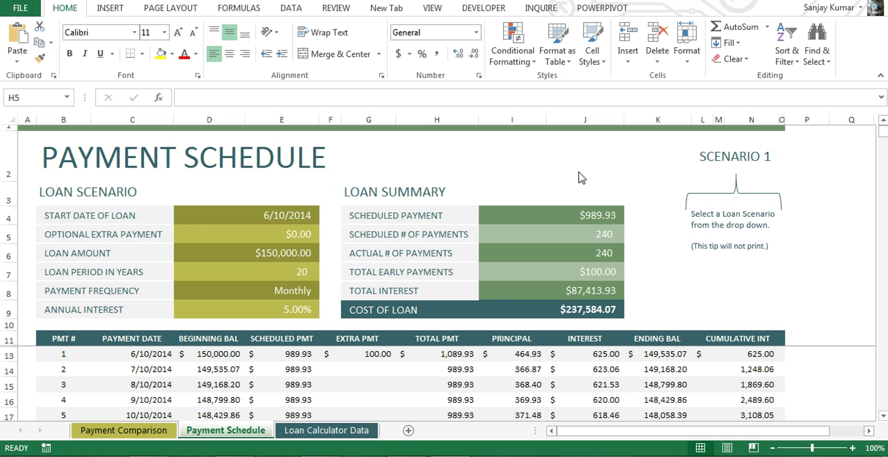
Start adding a digital signature through Info > Protect Workbook in the Loan comparison calculator1 workbook
left_click(22, 13)
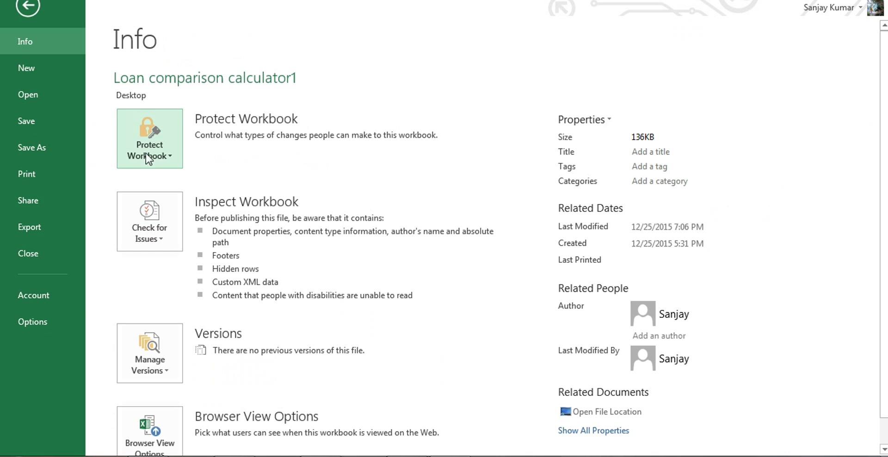
left_click(170, 159)
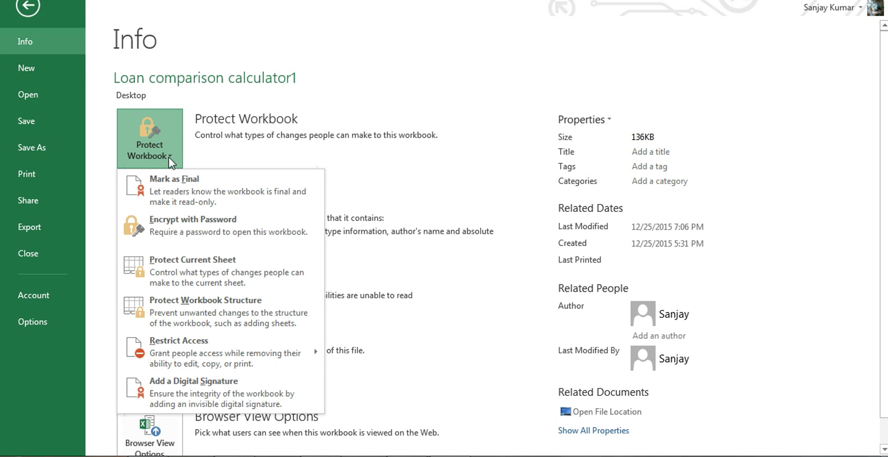
left_click(240, 389)
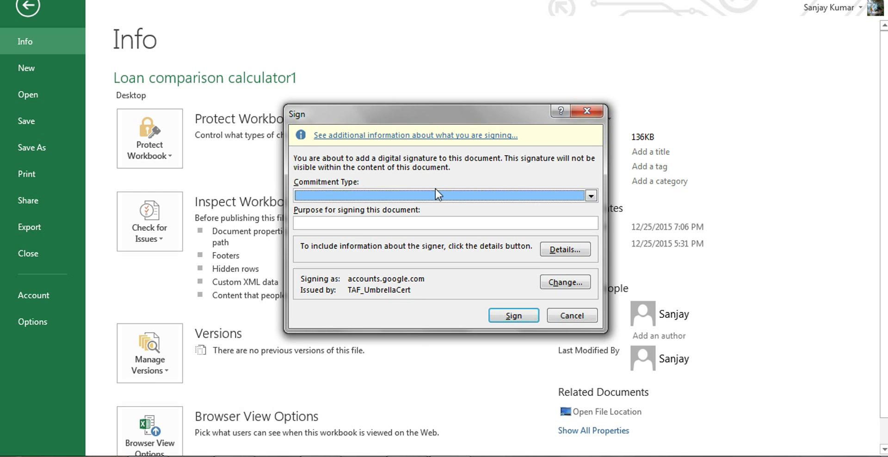
Set commitment type 'Created and approved this document' and purpose 'Final Check' for the signature
left_click(591, 196)
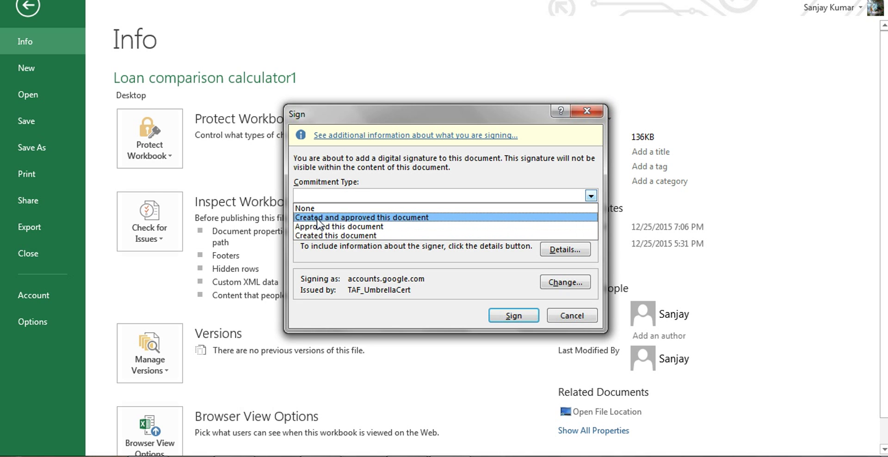
left_click(351, 217)
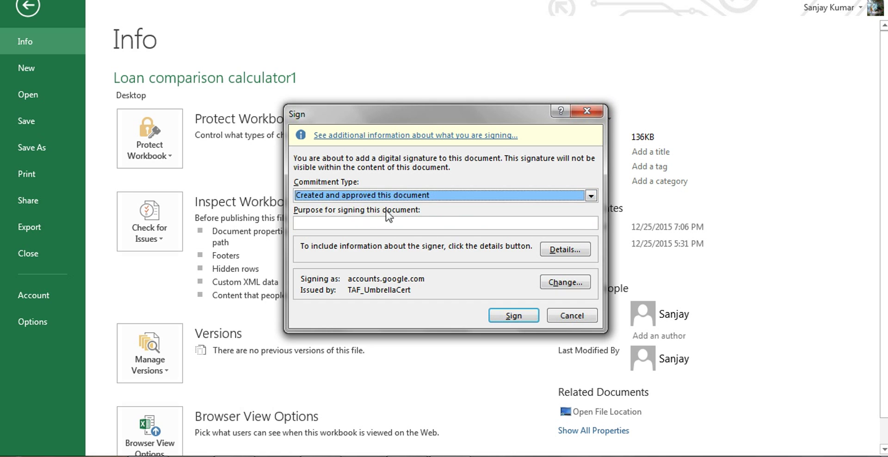
left_click(455, 224)
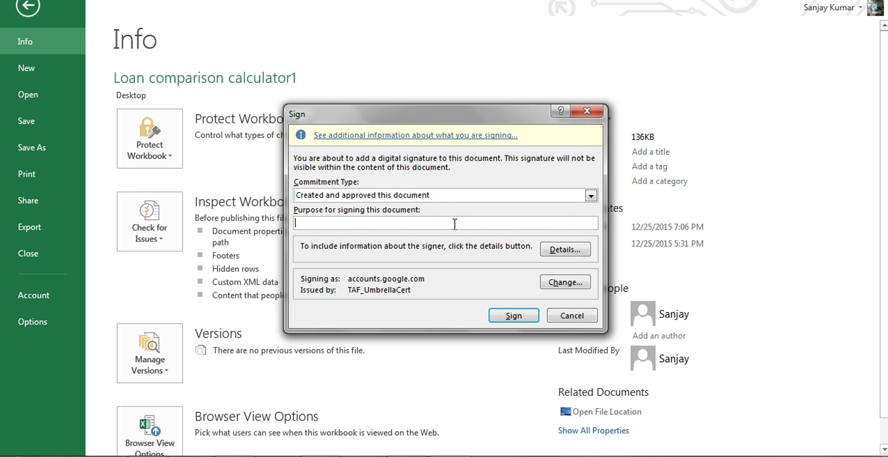
type("FInal")
key("BackSpace")
key("BackSpace")
type("al Check")
left_click(580, 252)
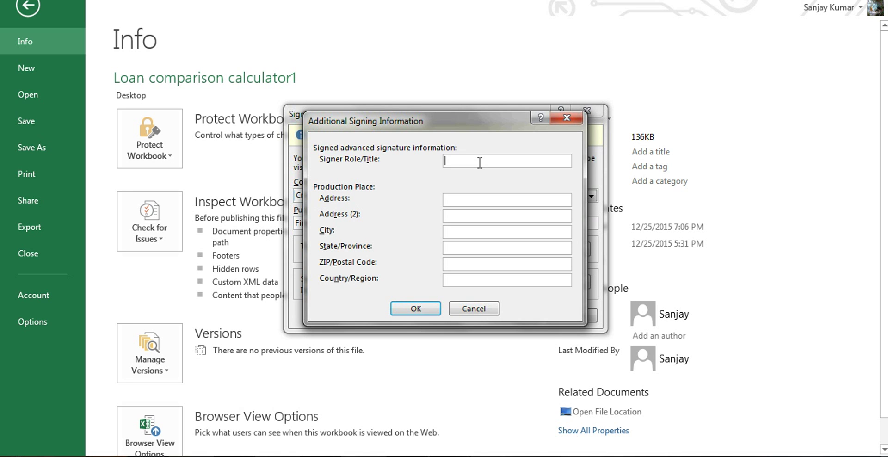
Enter the signer's role/title (Manager) as additional signing information and confirm it
left_click(480, 162)
type("M")
type("aage")
type("nager")
left_click(416, 308)
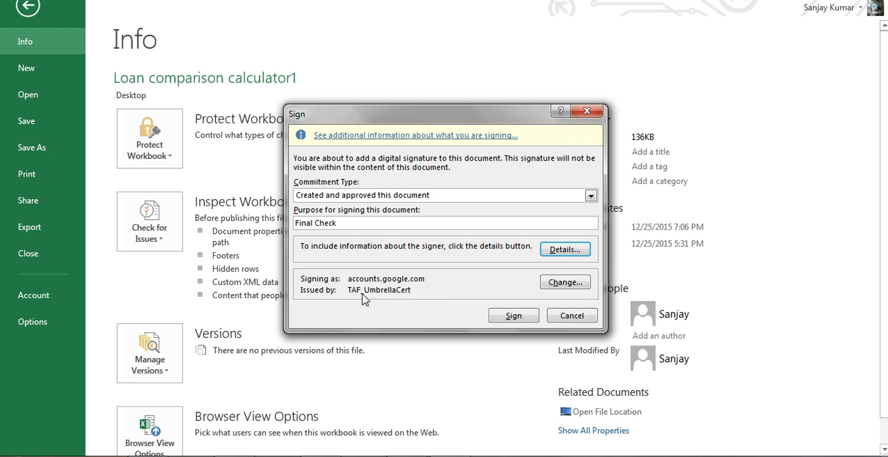
left_click(576, 287)
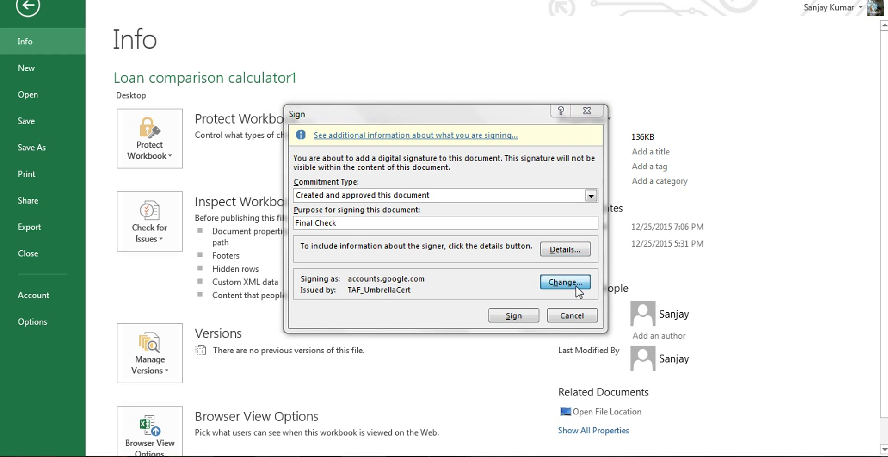
left_click_drag(574, 114, 566, 251)
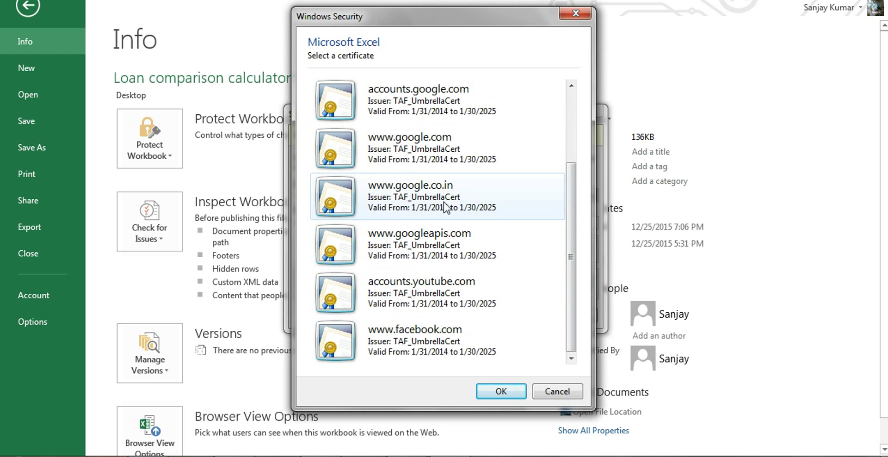
left_click_drag(567, 202, 520, 156)
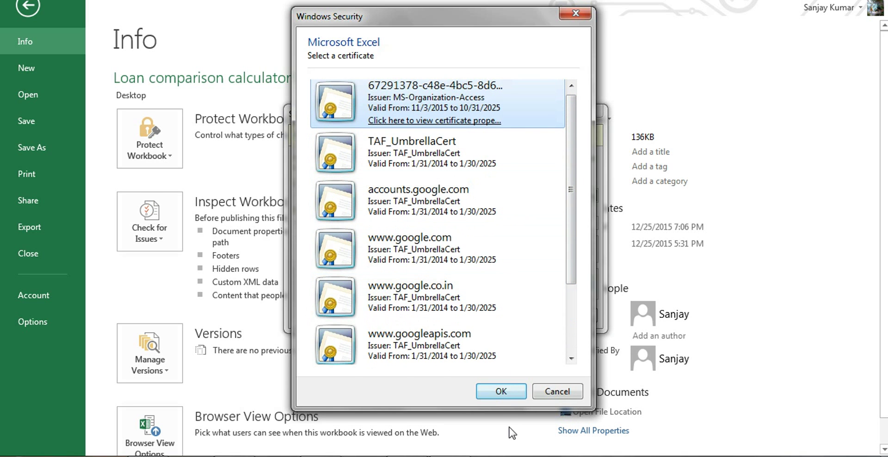
left_click(515, 395)
left_click(565, 393)
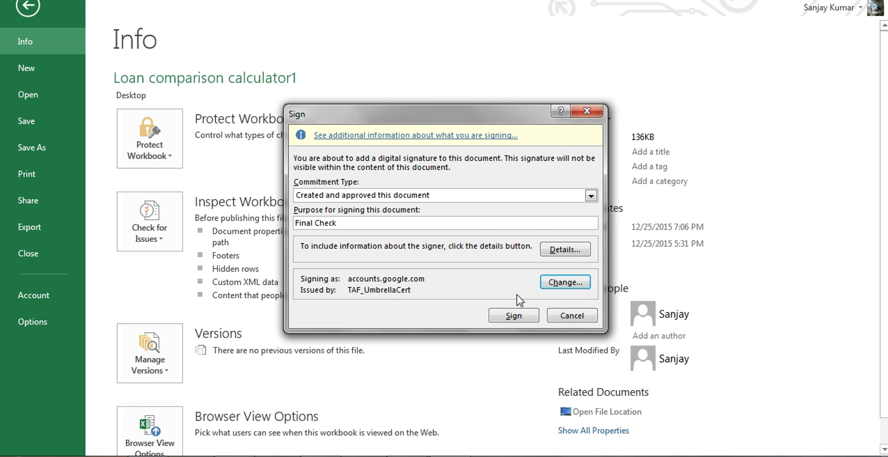
left_click(513, 315)
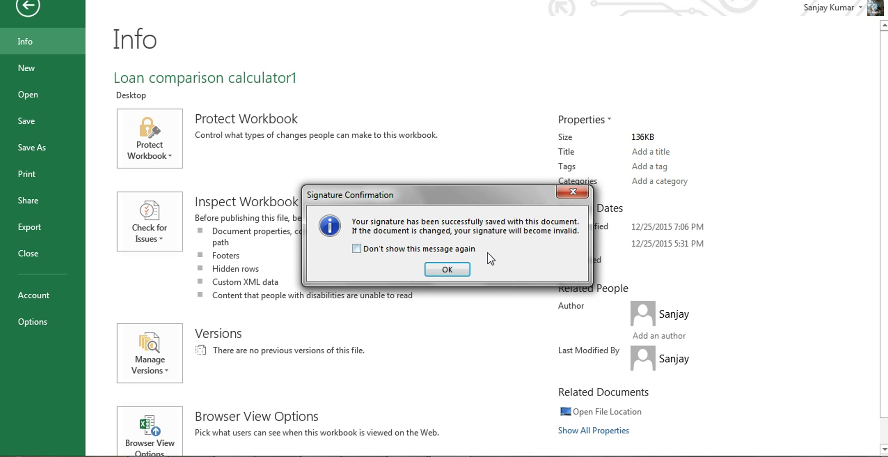
Acknowledge the signature confirmation and go back to the Payment Schedule sheet
left_click(442, 271)
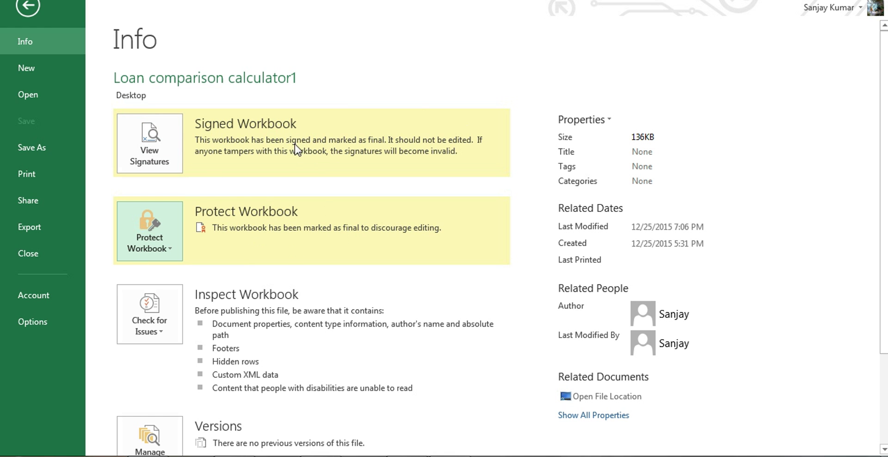
left_click(28, 8)
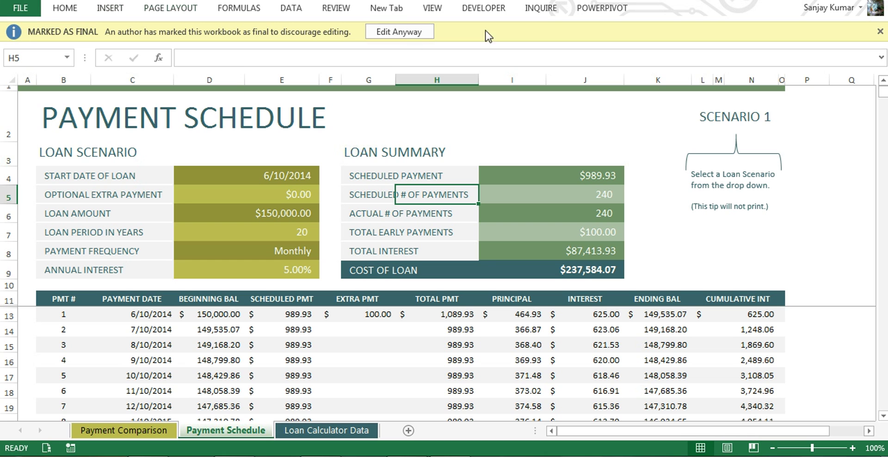
Close Loan comparison calculator1 with Ctrl+W and reopen it from Recent Workbooks
key("ctrl+w")
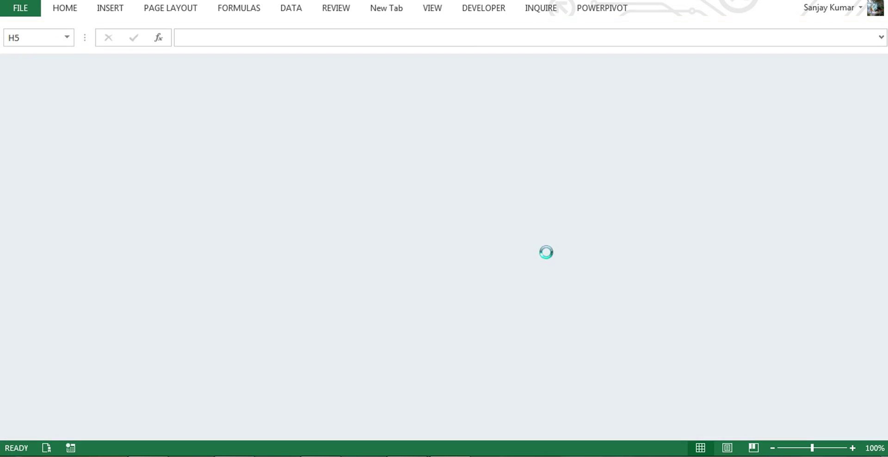
left_click(18, 8)
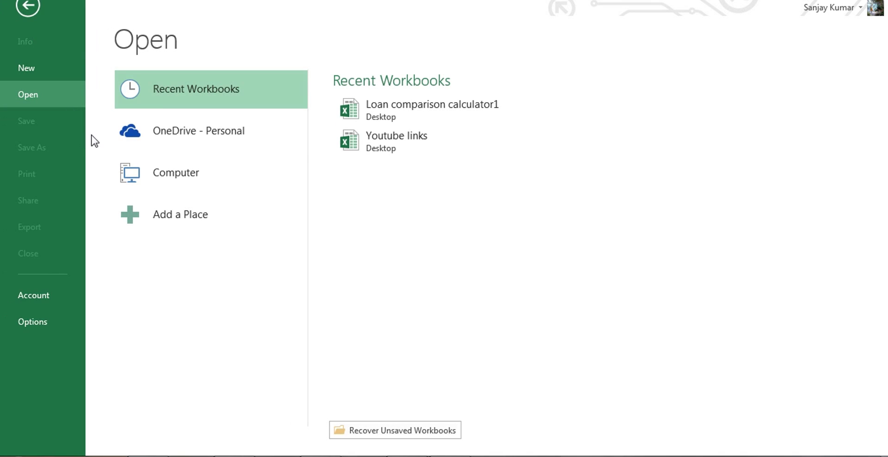
left_click(422, 116)
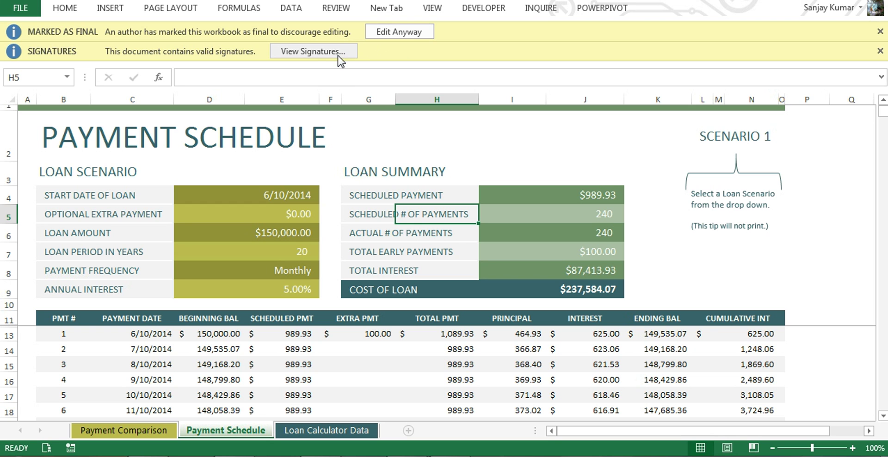
Open the valid signature's details and inspect its certificate's Details and Certification Path tabs
left_click(339, 55)
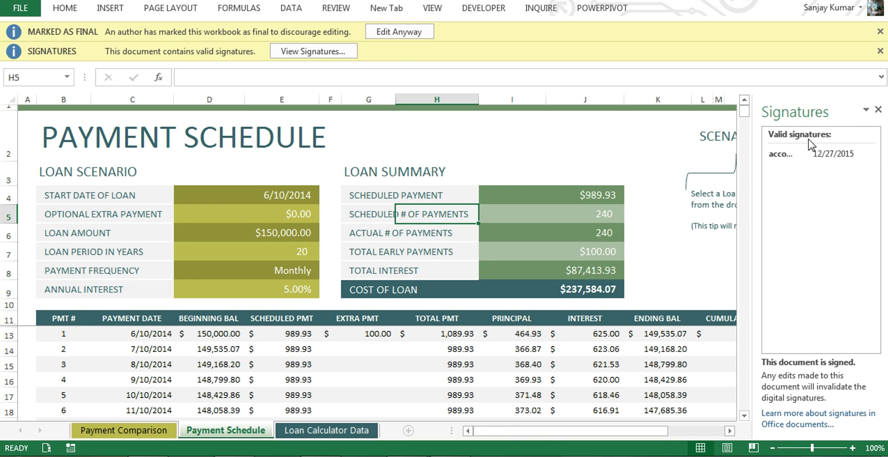
left_click(786, 153)
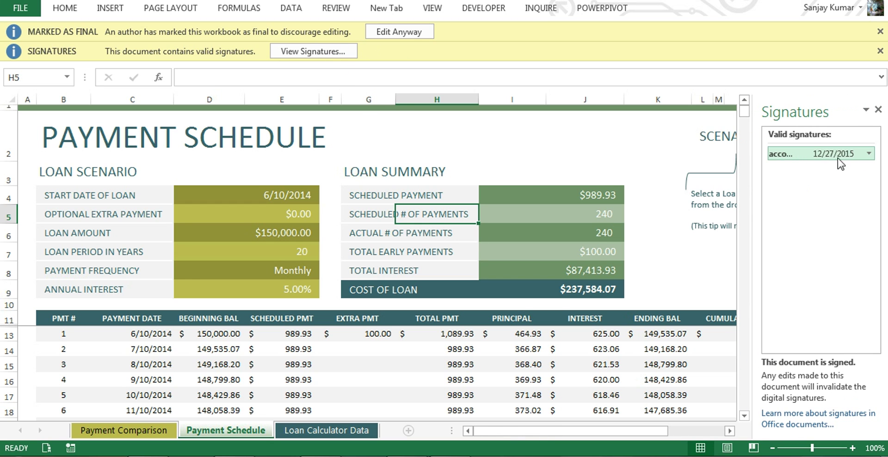
left_click(869, 155)
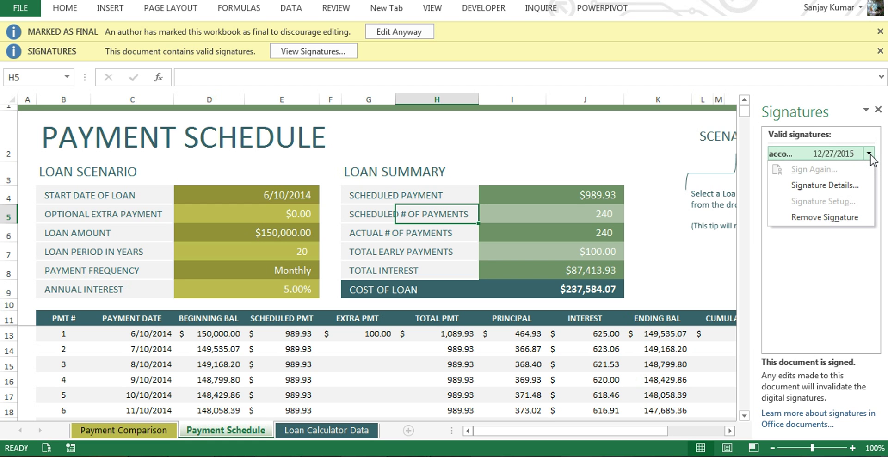
left_click(824, 186)
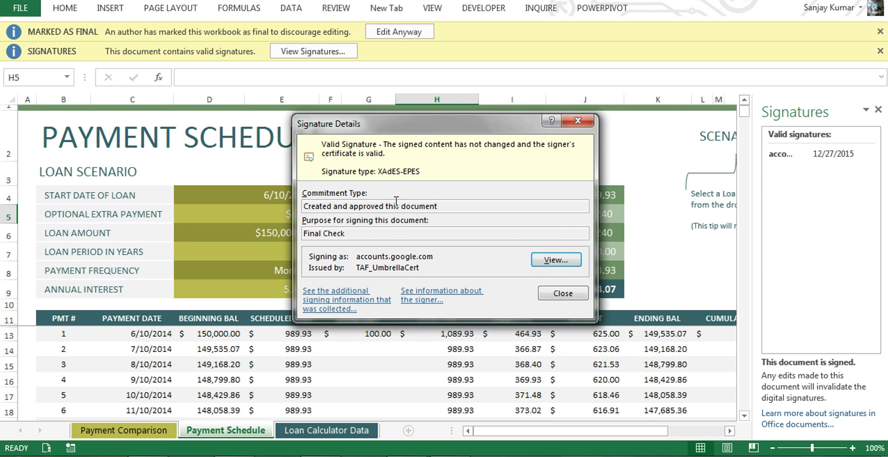
left_click(561, 262)
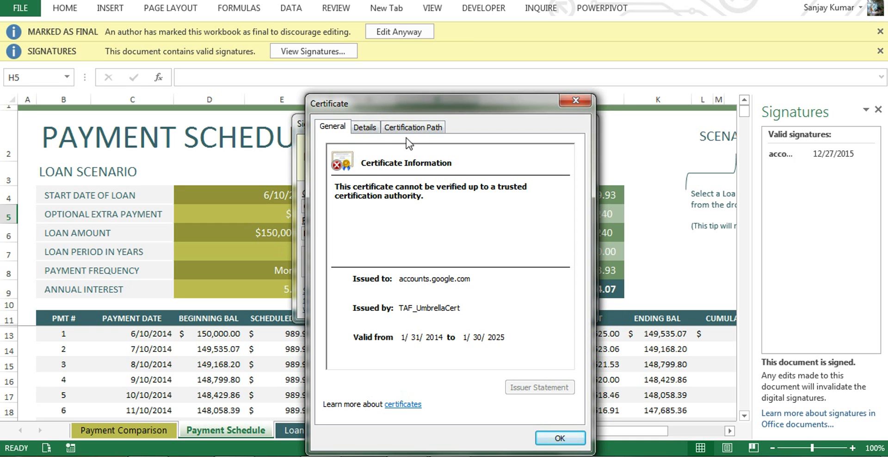
left_click(368, 128)
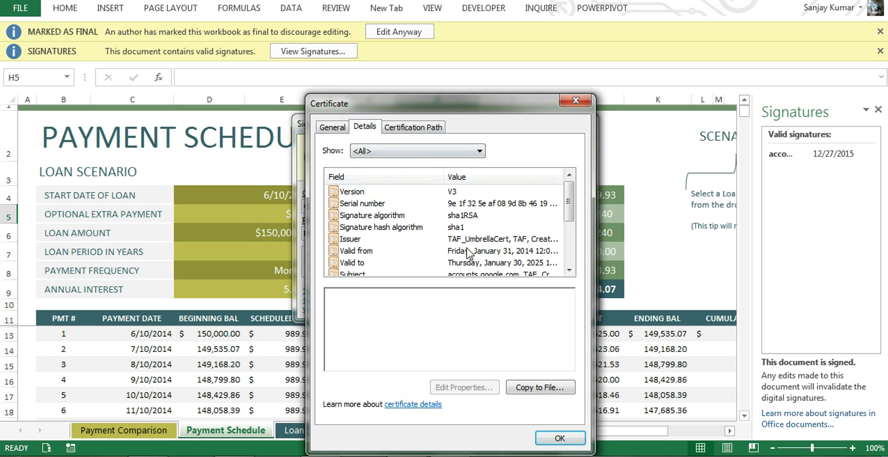
left_click(432, 129)
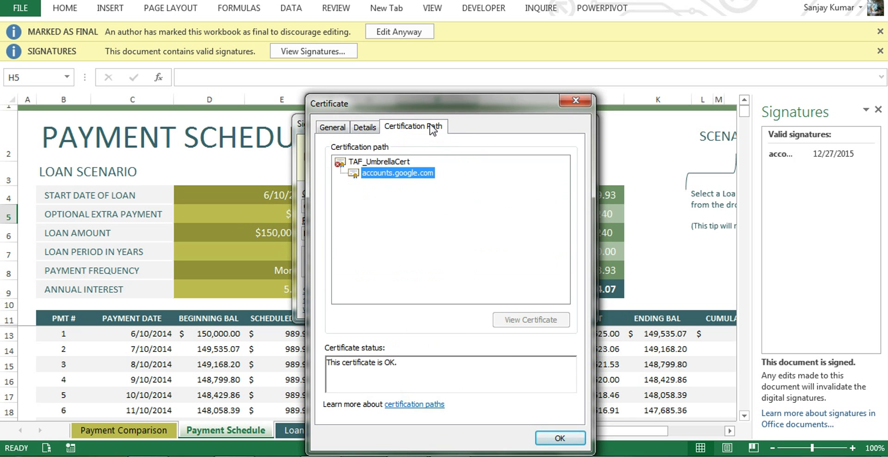
left_click(334, 129)
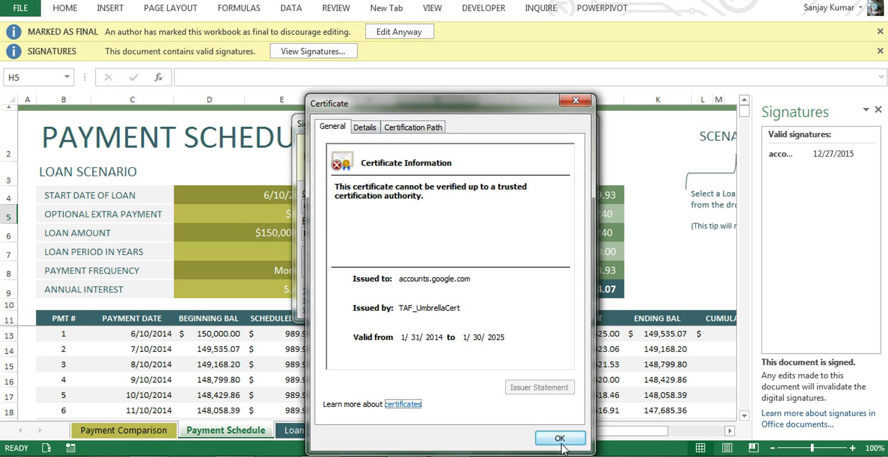
left_click(560, 439)
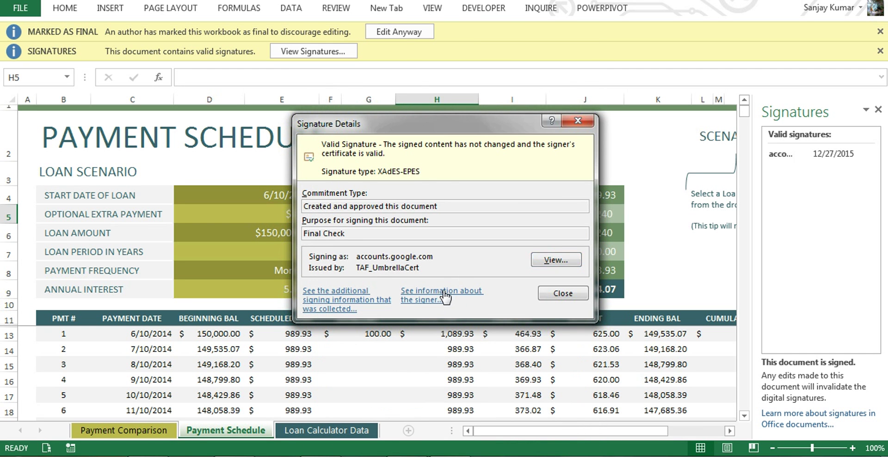
Review the signer's Manager role, then close the signer information and signature details
left_click(443, 296)
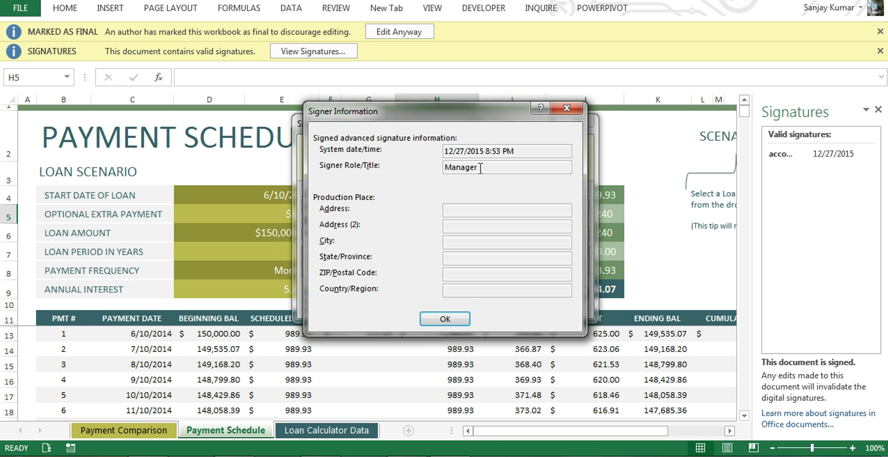
left_click_drag(478, 169, 413, 167)
left_click(456, 319)
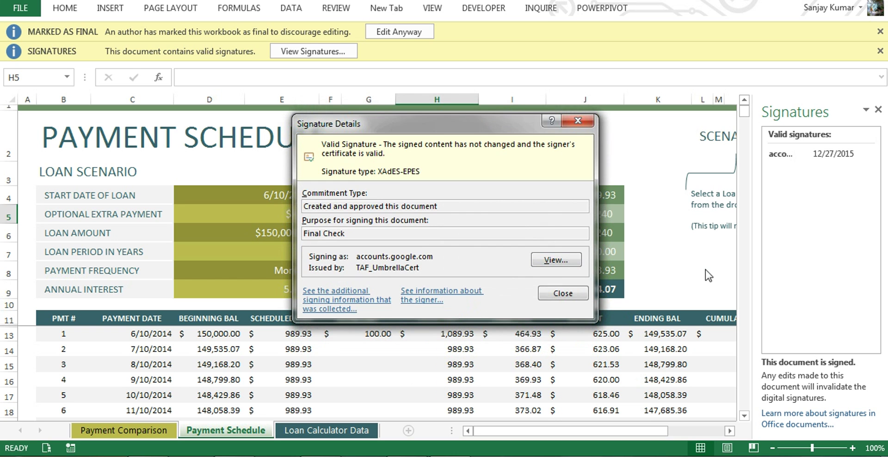
left_click(562, 293)
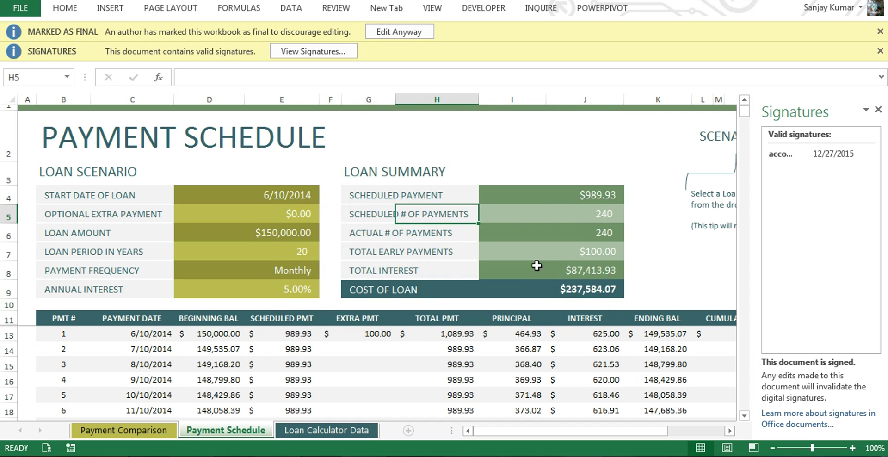
Choose Edit Anyway on the final workbook and agree to remove its signatures
left_click(475, 158)
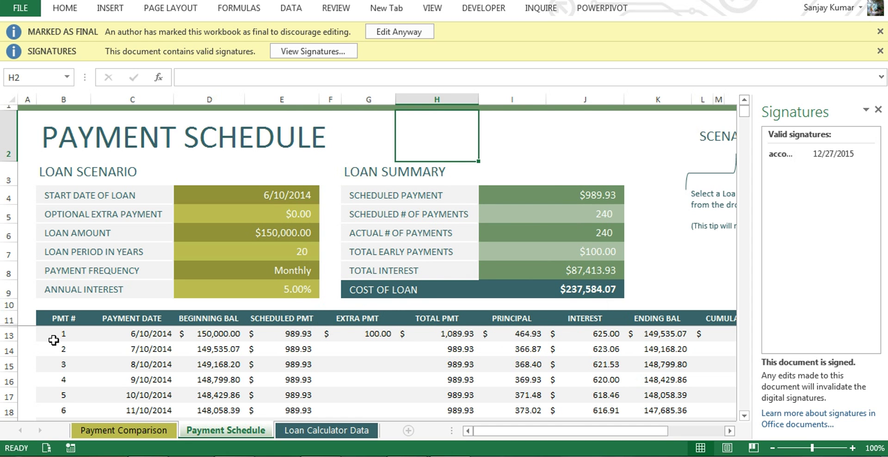
left_click(103, 208)
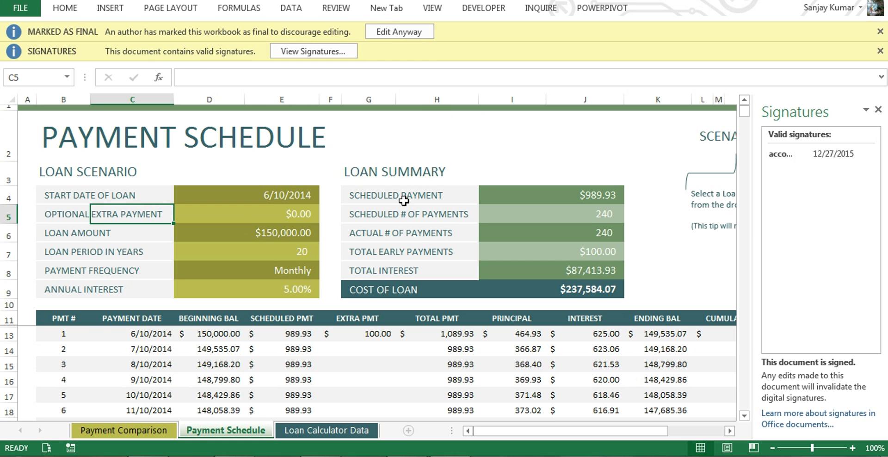
left_click(393, 33)
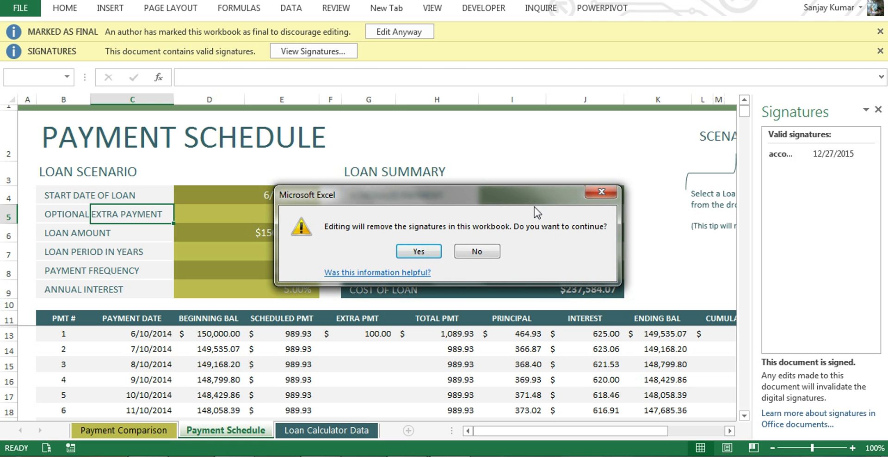
left_click(416, 251)
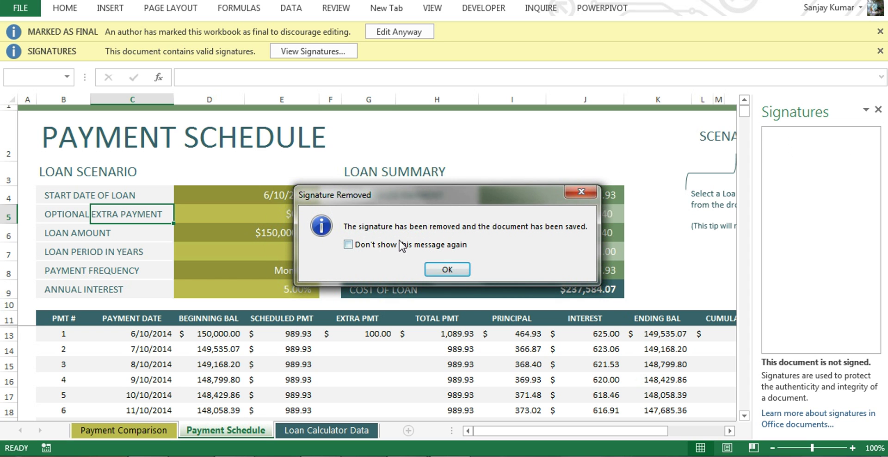
left_click(436, 269)
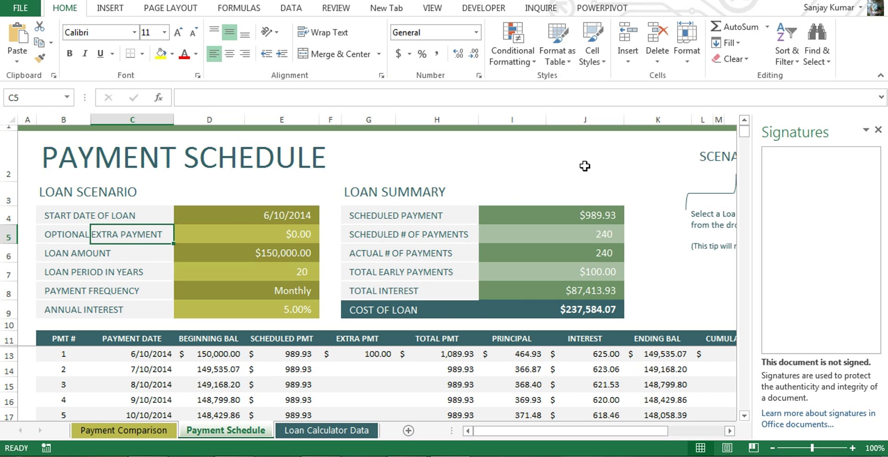
Enter 'fgfgfgfdsdfgsdfg' in merged cell I2
left_click(522, 163)
type("fgfgfgfdsdfgsdfg")
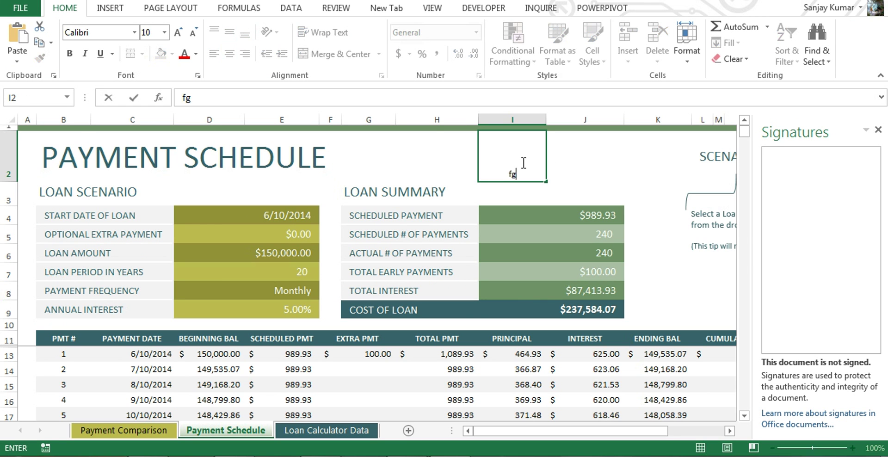
left_click(608, 173)
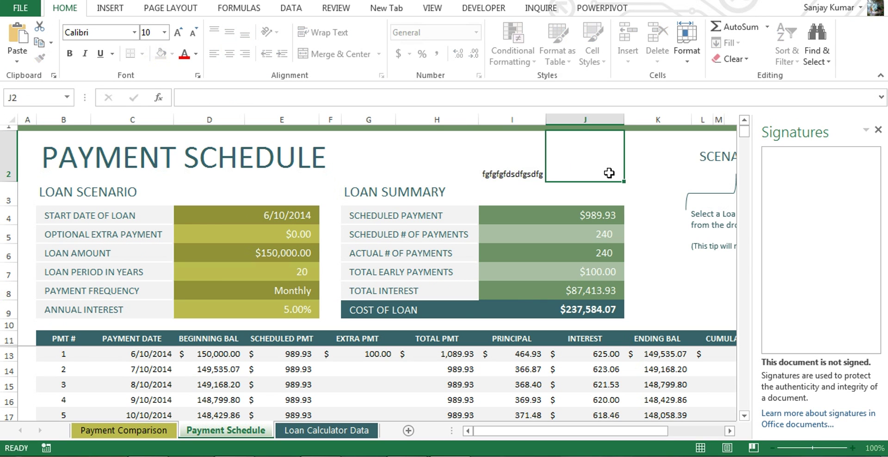
left_click(470, 185)
left_click(504, 172)
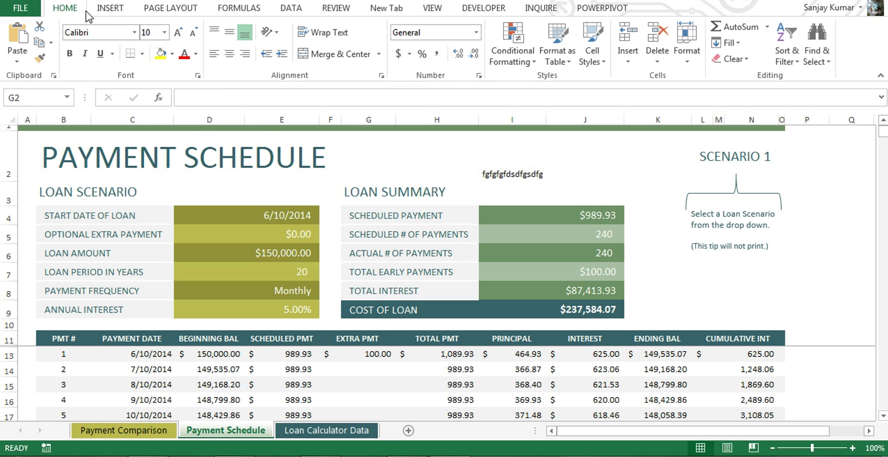
Insert a Microsoft Office signature line with the signer's name, title Manager and e-mail address
left_click(110, 9)
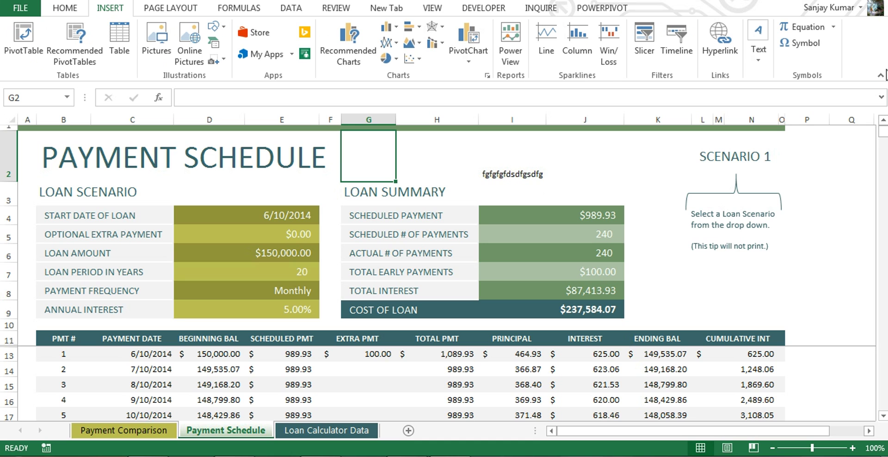
left_click(770, 65)
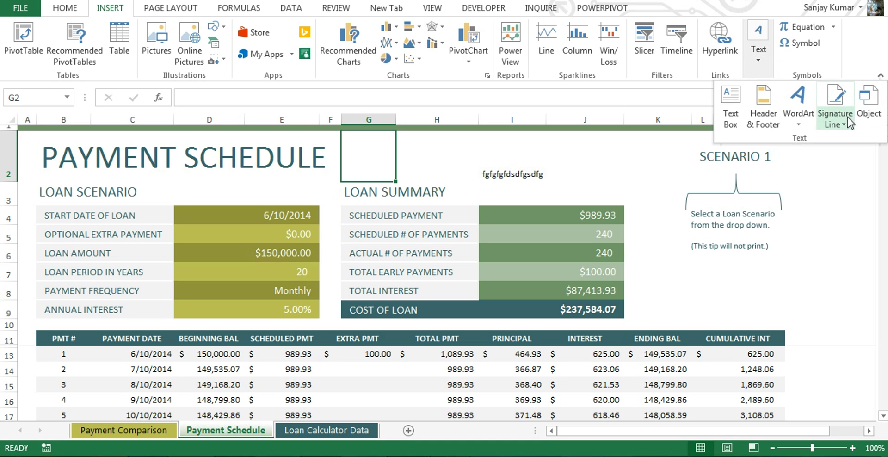
left_click(841, 130)
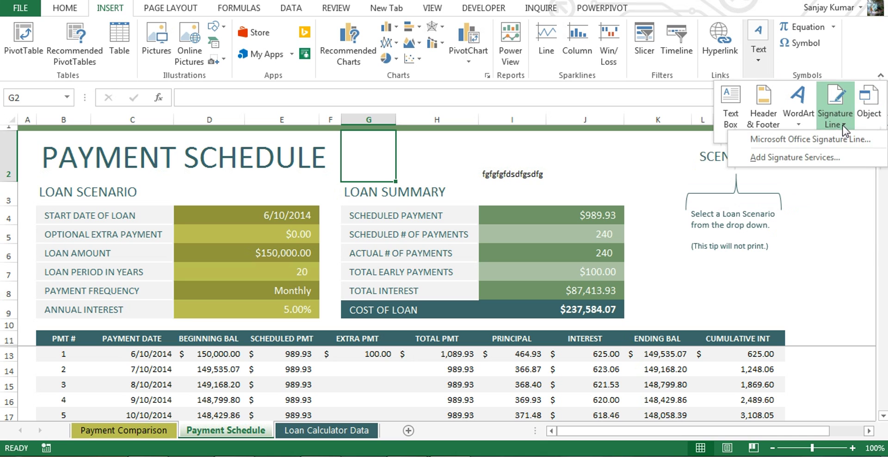
left_click(819, 144)
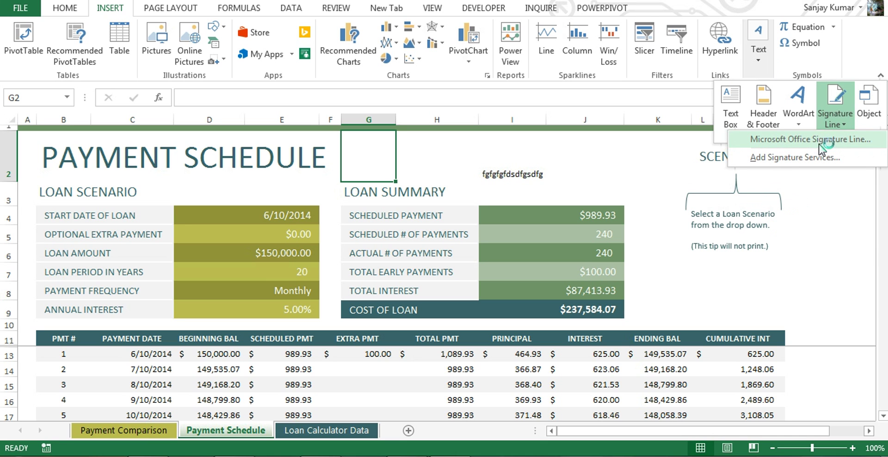
left_click(863, 141)
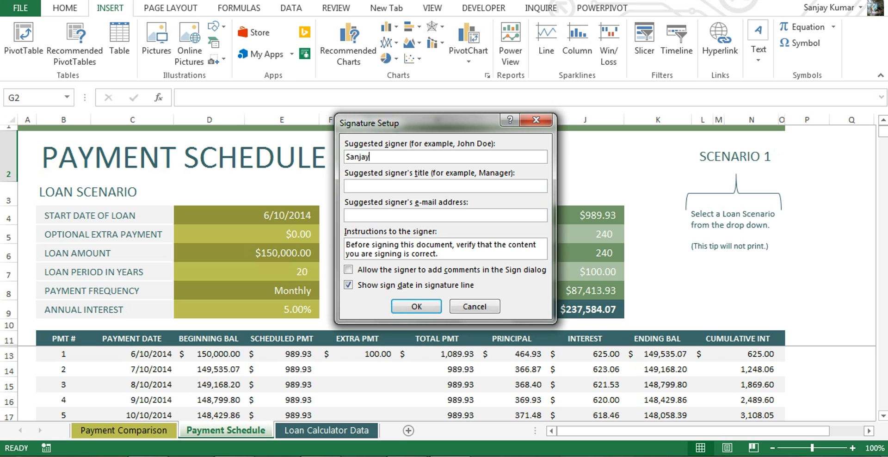
type("Kumar")
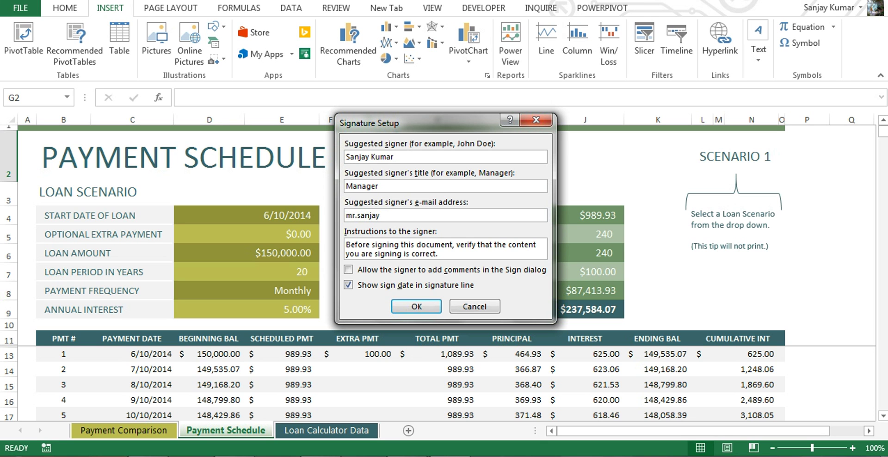
type("gmail.com")
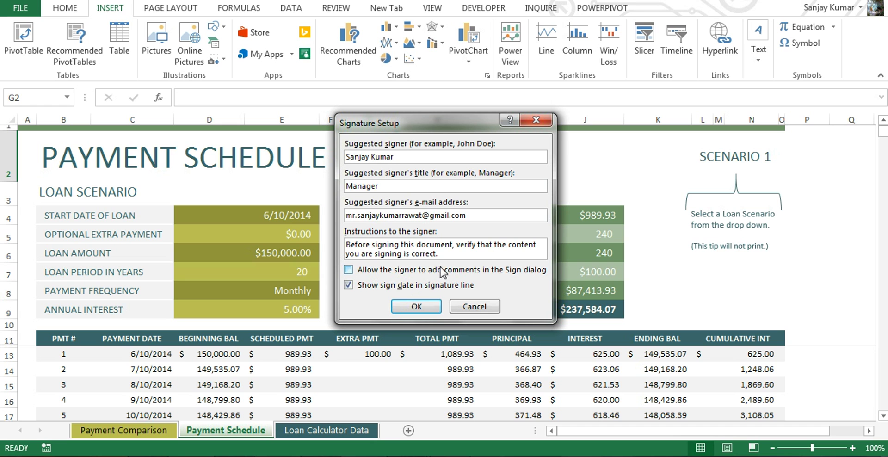
left_click(431, 306)
left_click(422, 307)
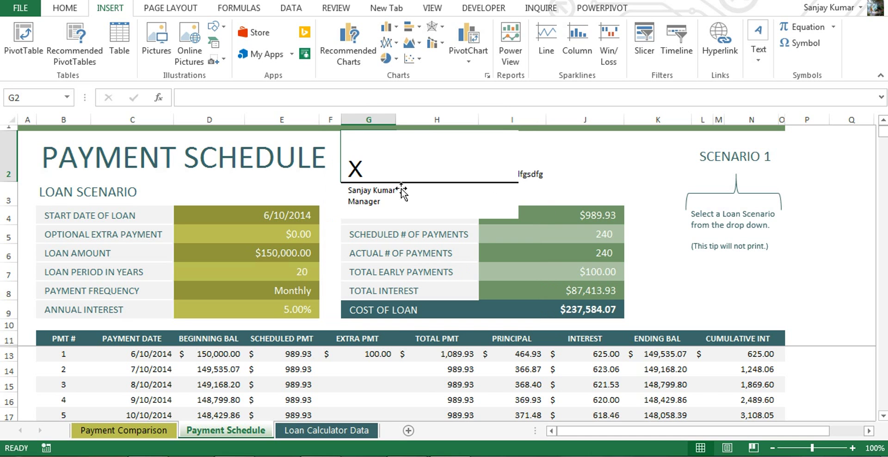
Move the signature line beside the loan summary and open it for signing
left_click(419, 179)
mouse_move(437, 181)
left_mouse_down()
mouse_move(737, 296)
mouse_move(701, 273)
left_mouse_up()
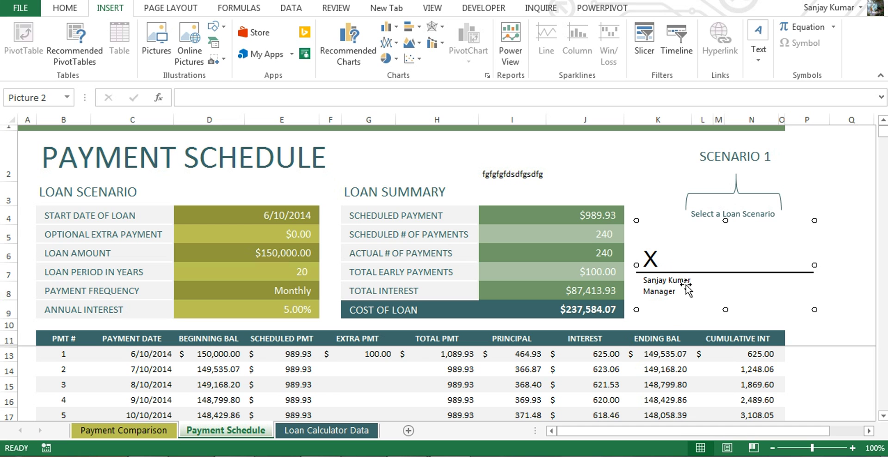
double_click(679, 266)
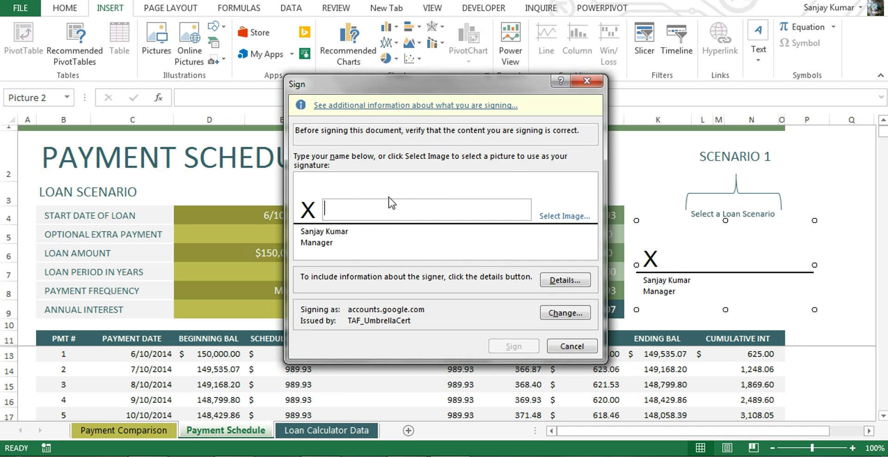
Pick the Chrysanthemum picture from local files as the signature image
left_click(566, 219)
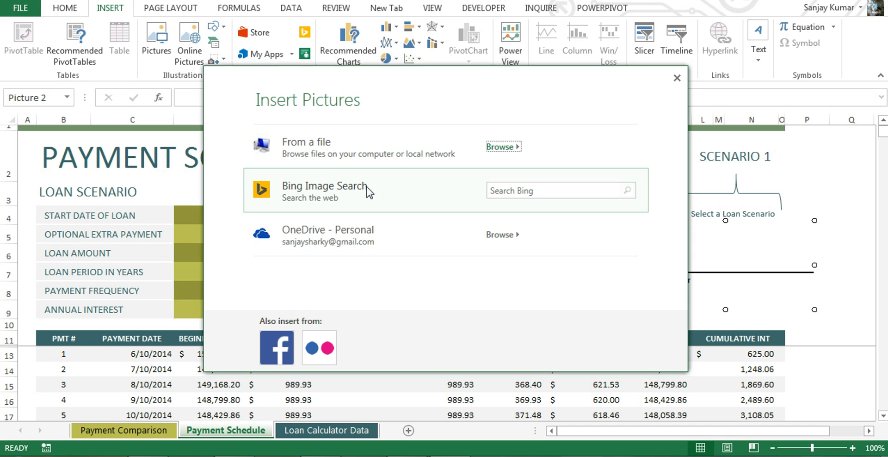
left_click(399, 159)
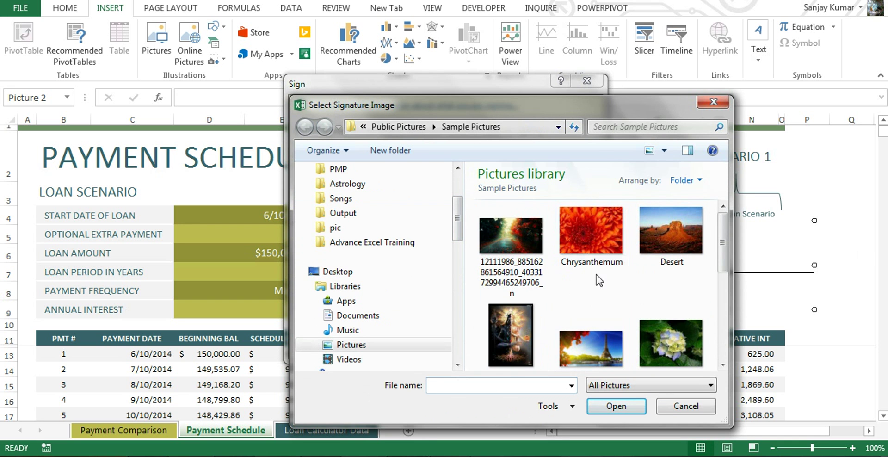
left_click(586, 244)
left_click(613, 405)
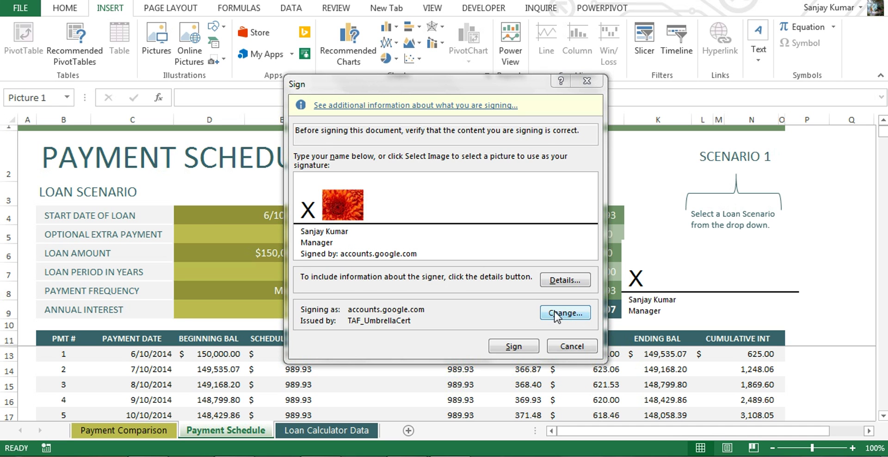
Switch the signing certificate to accounts.google.com and sign the signature line
left_click(565, 280)
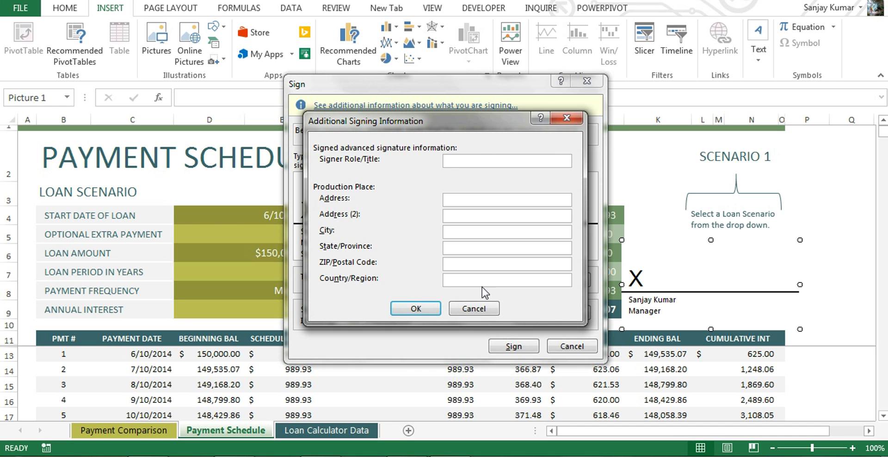
left_click(479, 312)
left_click(573, 314)
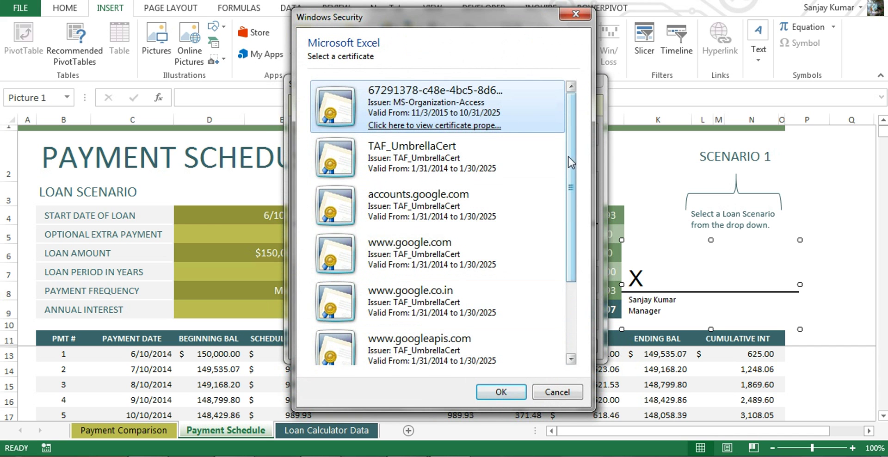
scroll(574, 341, "down", 2)
scroll(575, 188, "up", 2)
double_click(538, 199)
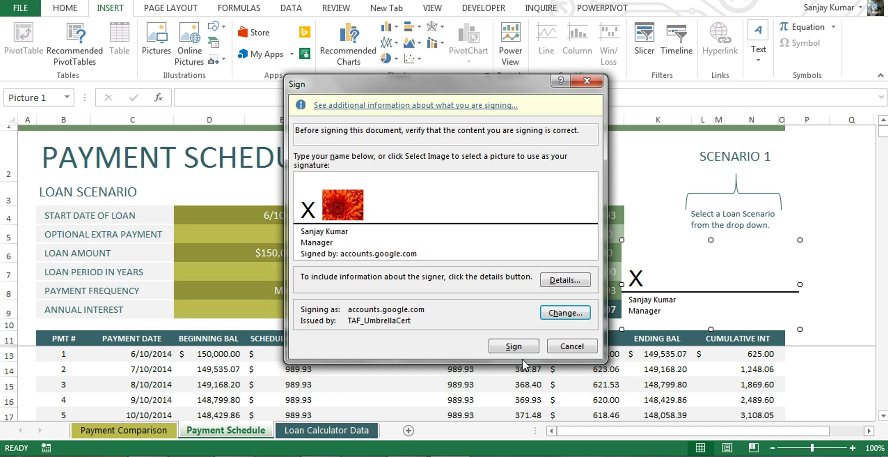
left_click(522, 350)
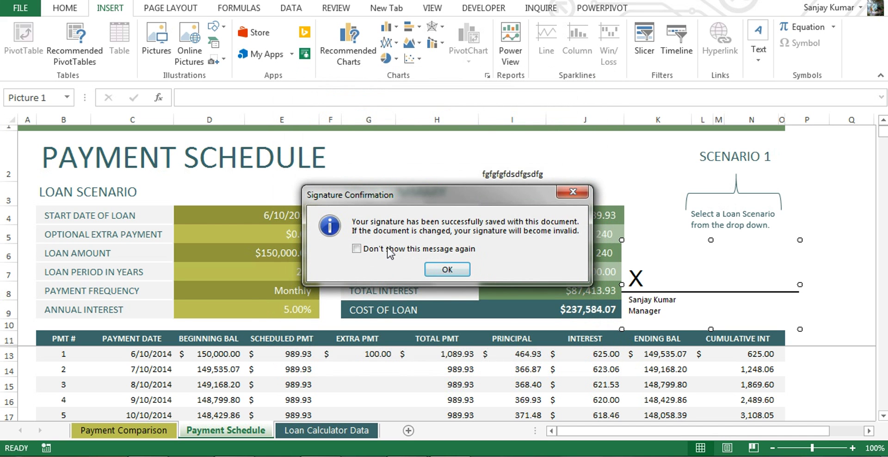
left_click(463, 273)
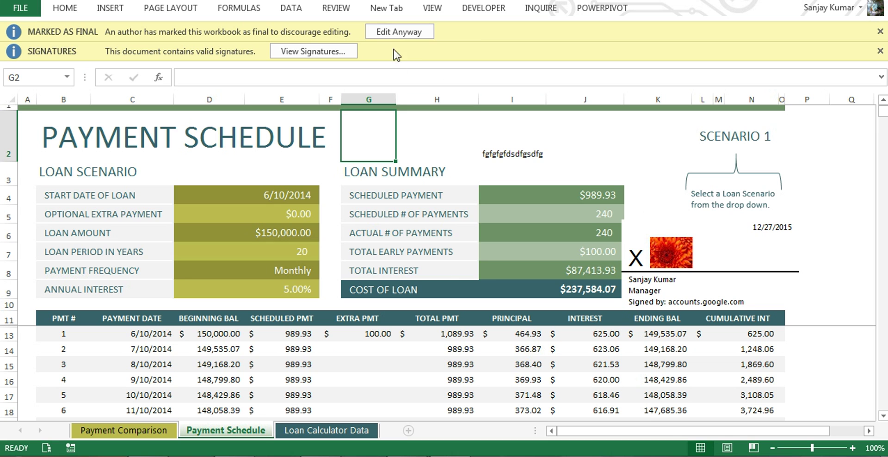
Choose to edit the marked-as-final, signed workbook anyway
left_click(391, 33)
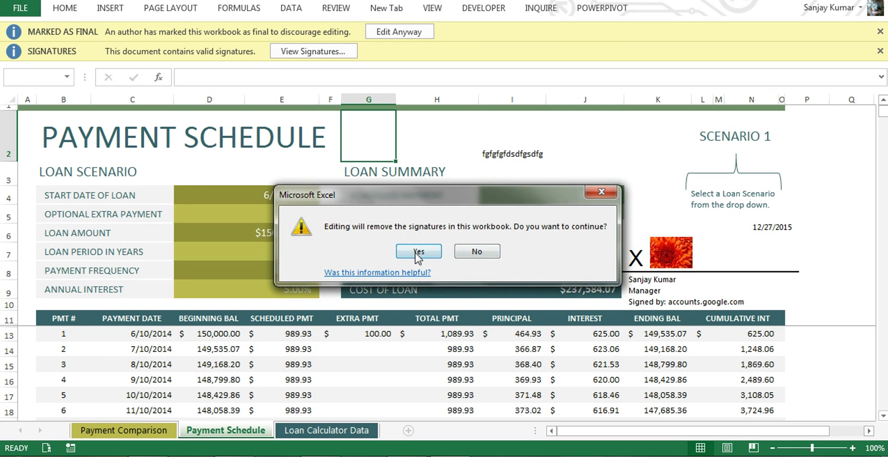
Accept removal of the signatures and enter dfdfd in cell I3
left_click(439, 252)
left_click(447, 270)
left_click(523, 210)
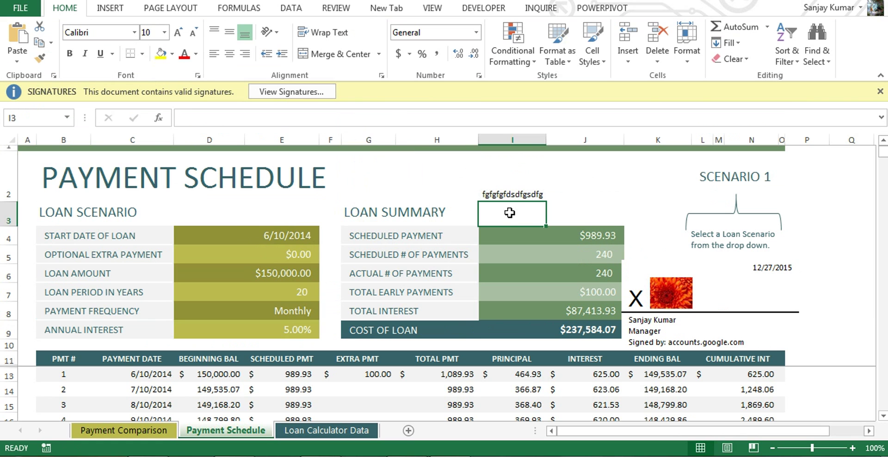
type("dfdfd")
left_click(608, 207)
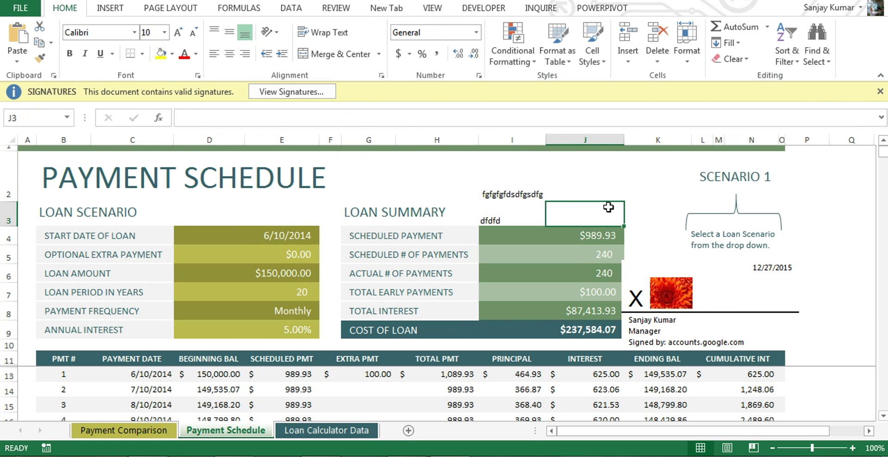
Enter dfdf in cell J2 and display the Signatures pane
left_click(575, 191)
type("dfdf")
left_click(482, 174)
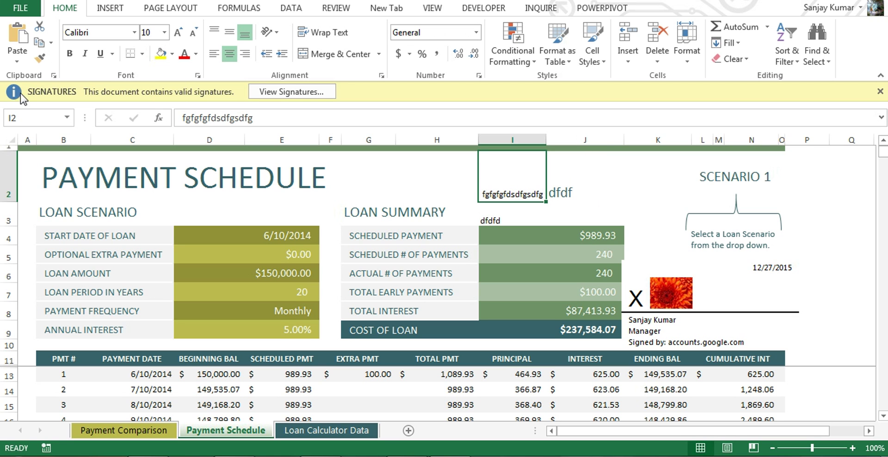
left_click(284, 92)
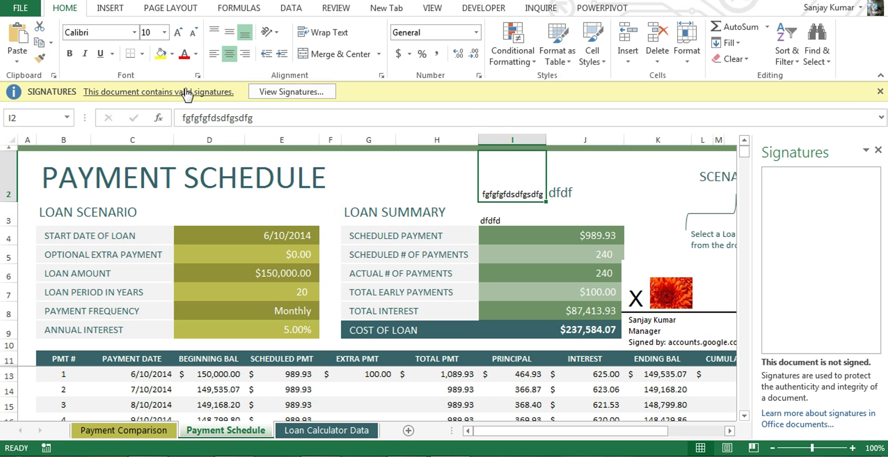
Close the Signatures pane and delete the chrysanthemum signature line from the sheet
left_click(520, 273)
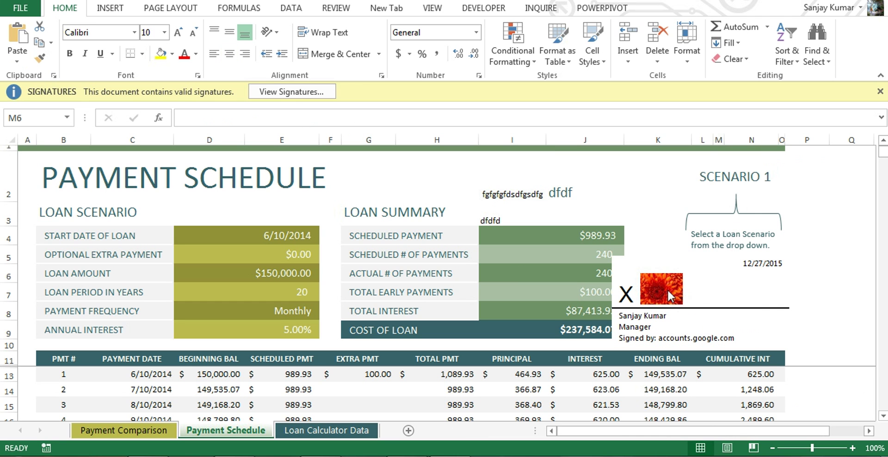
left_click(699, 303)
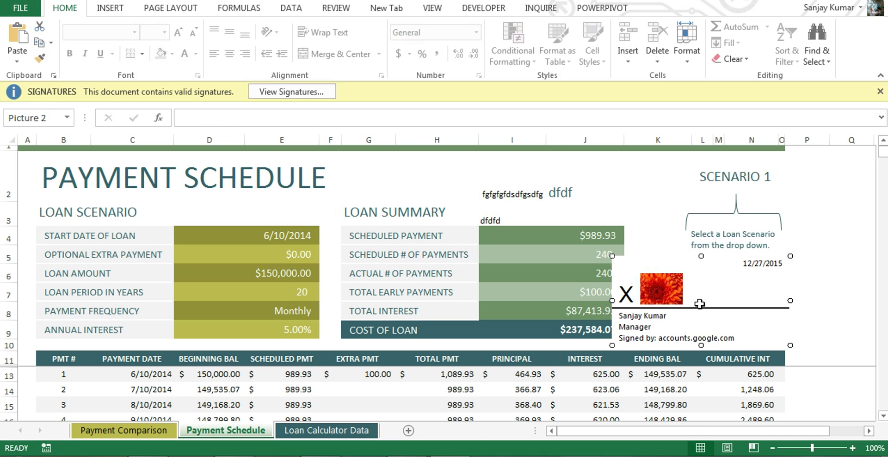
key("Delete")
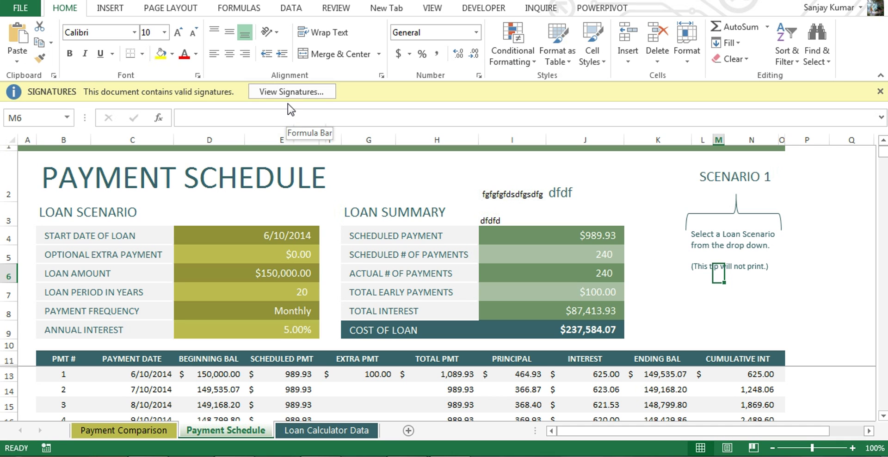
Save and close Loan comparison calculator1, then reopen it from Recent Workbooks
key("ctrl+w")
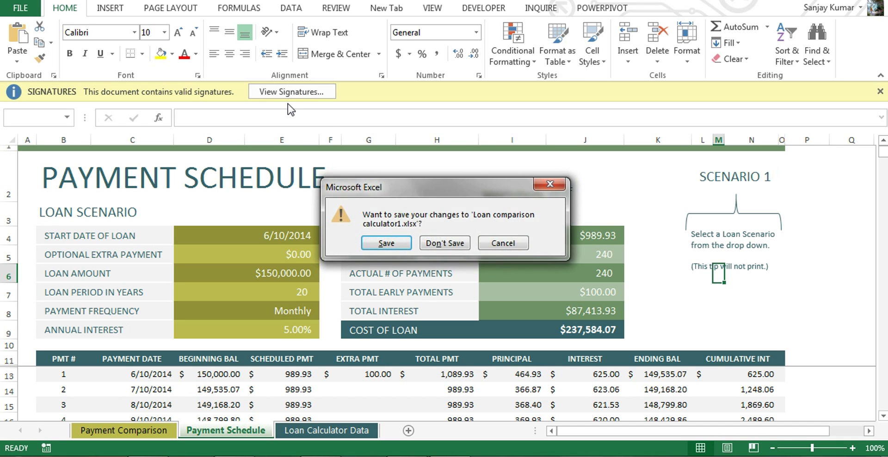
left_click(387, 244)
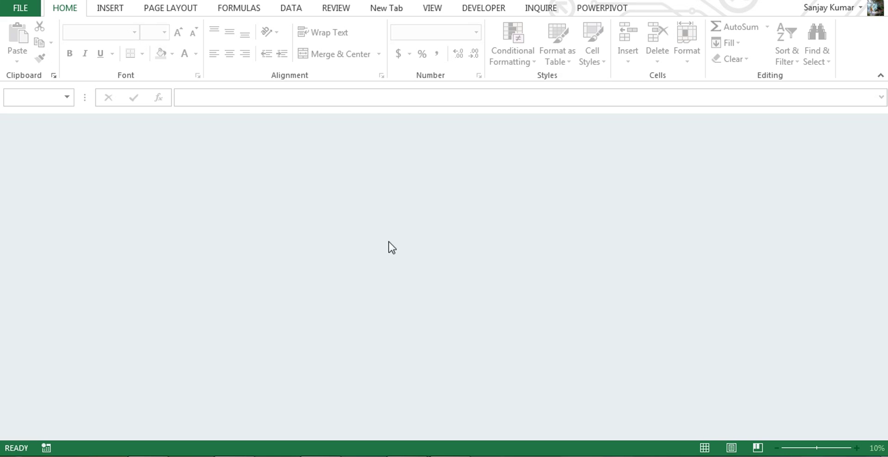
left_click(20, 8)
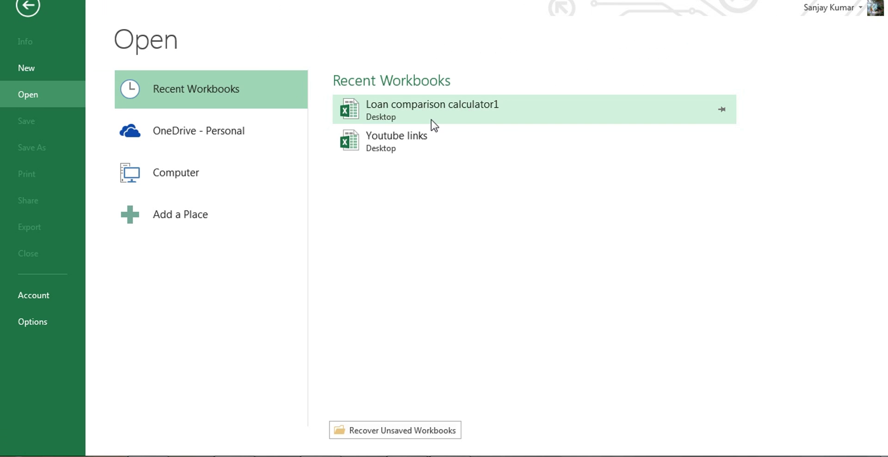
left_click(431, 120)
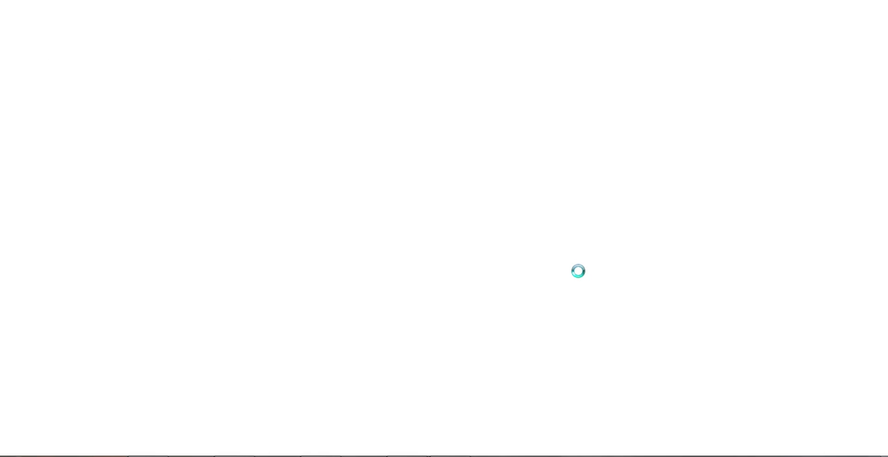